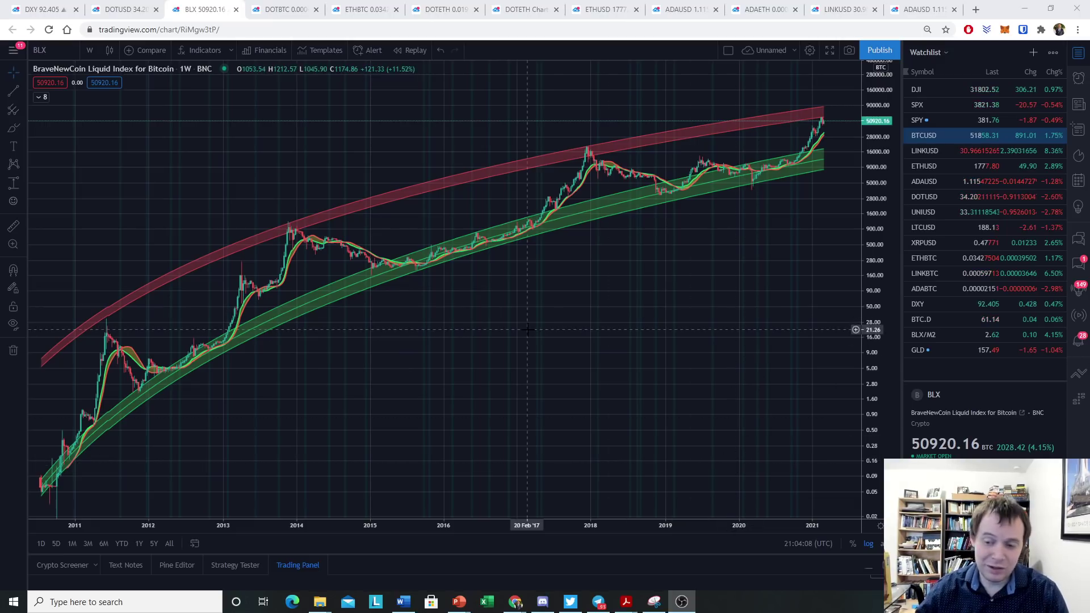
Circle the 2011, 2014 and late-2017 peaks in yellow with the Brush tool.
left_click(12, 130)
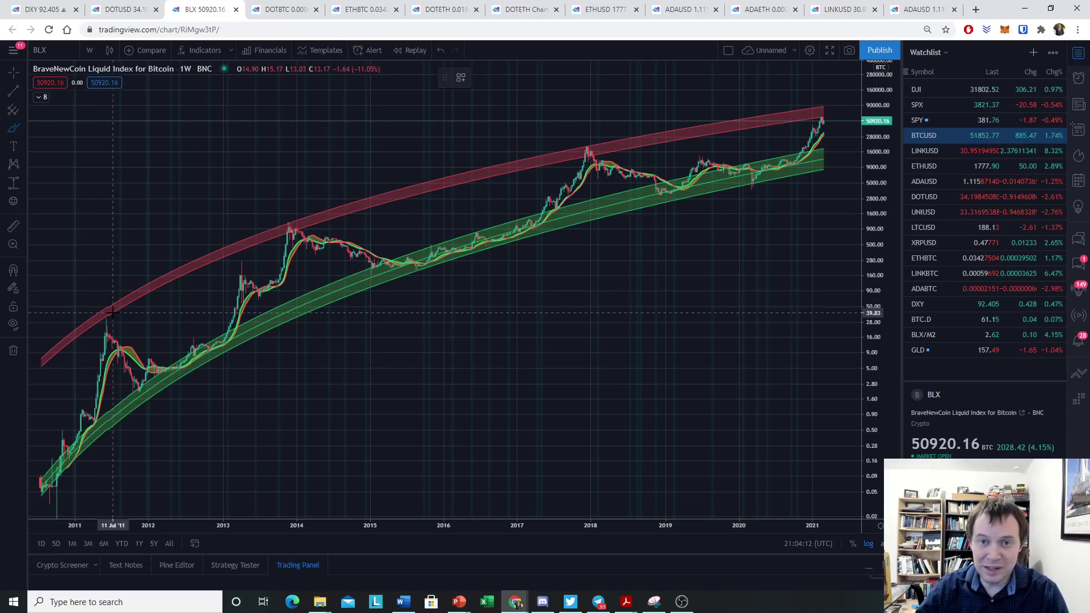
left_click_drag(111, 311, 112, 312)
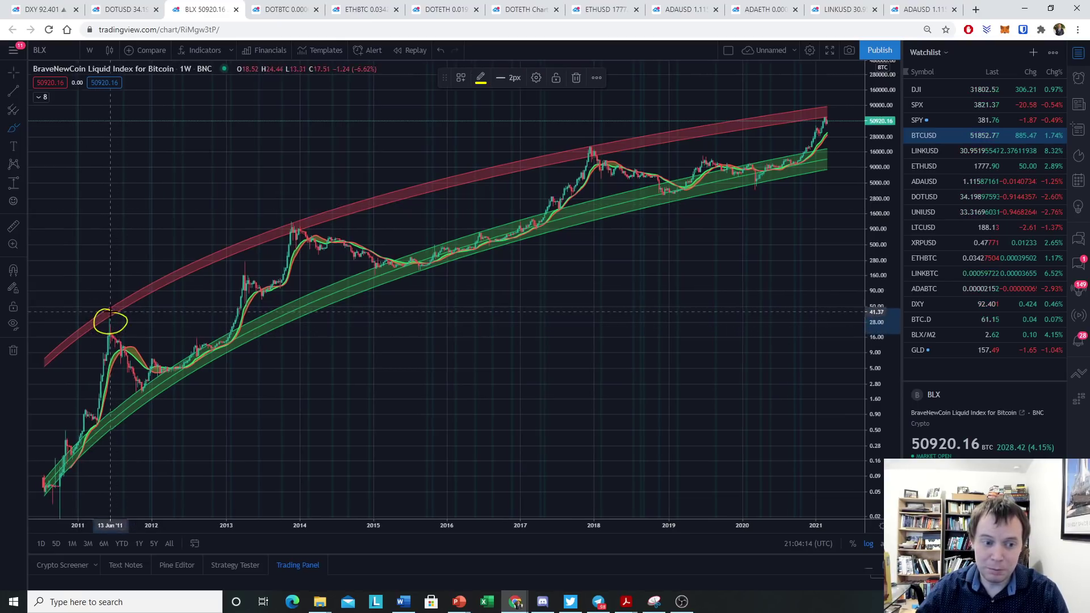
left_click_drag(296, 199, 296, 200)
left_click_drag(593, 132, 582, 140)
Handwrite y = 10^(a ln(x) − b) below the peaks and expand the indicator legend.
left_click_drag(450, 336, 460, 392)
mouse_move(504, 359)
left_mouse_down()
mouse_move(550, 338)
mouse_move(553, 366)
left_mouse_up()
mouse_move(565, 314)
left_mouse_down()
mouse_move(555, 348)
mouse_move(567, 314)
mouse_move(593, 319)
left_mouse_up()
mouse_move(605, 311)
left_mouse_down()
mouse_move(627, 296)
mouse_move(633, 311)
left_mouse_up()
mouse_move(652, 274)
left_mouse_down()
mouse_move(644, 326)
mouse_move(676, 314)
left_mouse_up()
left_click_drag(675, 297, 661, 317)
mouse_move(679, 275)
left_mouse_down()
mouse_move(689, 310)
mouse_move(732, 300)
mouse_move(744, 315)
mouse_move(741, 294)
left_mouse_up()
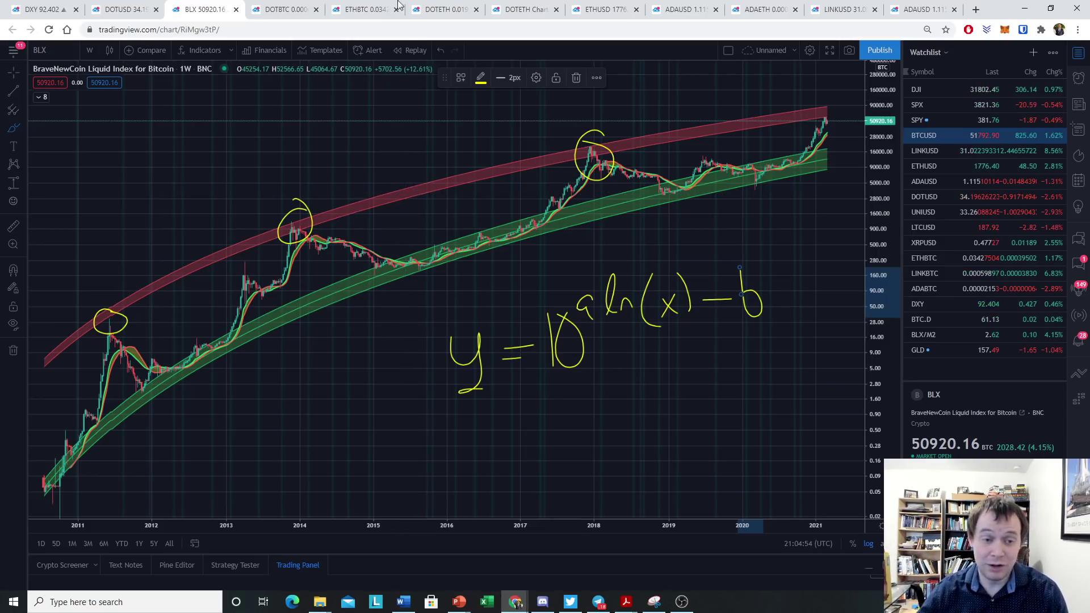
left_click(38, 97)
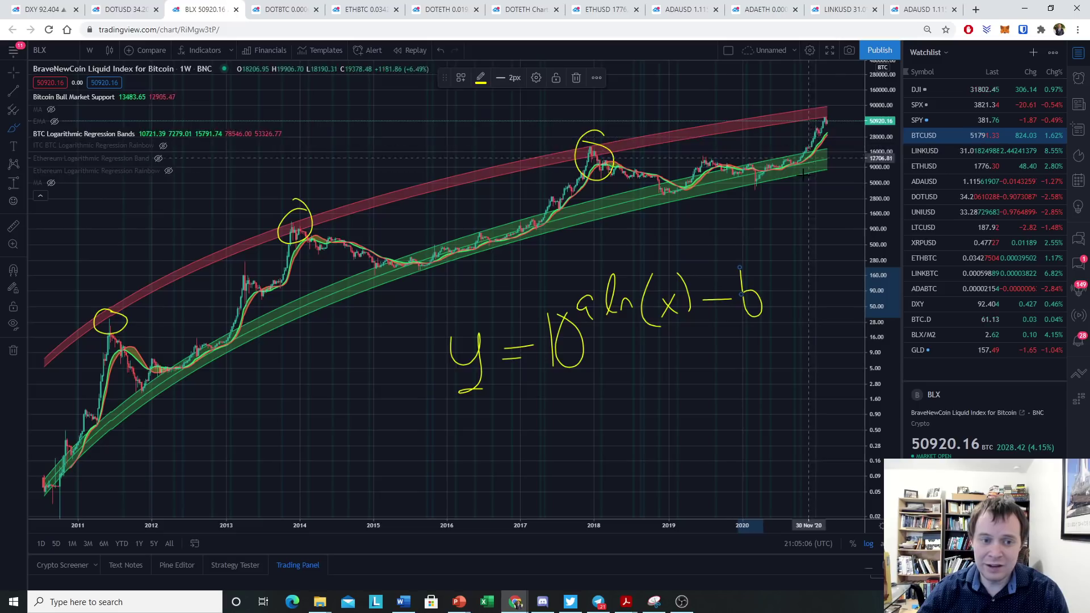
Delete the stray yellow stroke and stretch the price scale to show 2018–2021.
scroll(833, 116, "up", 5)
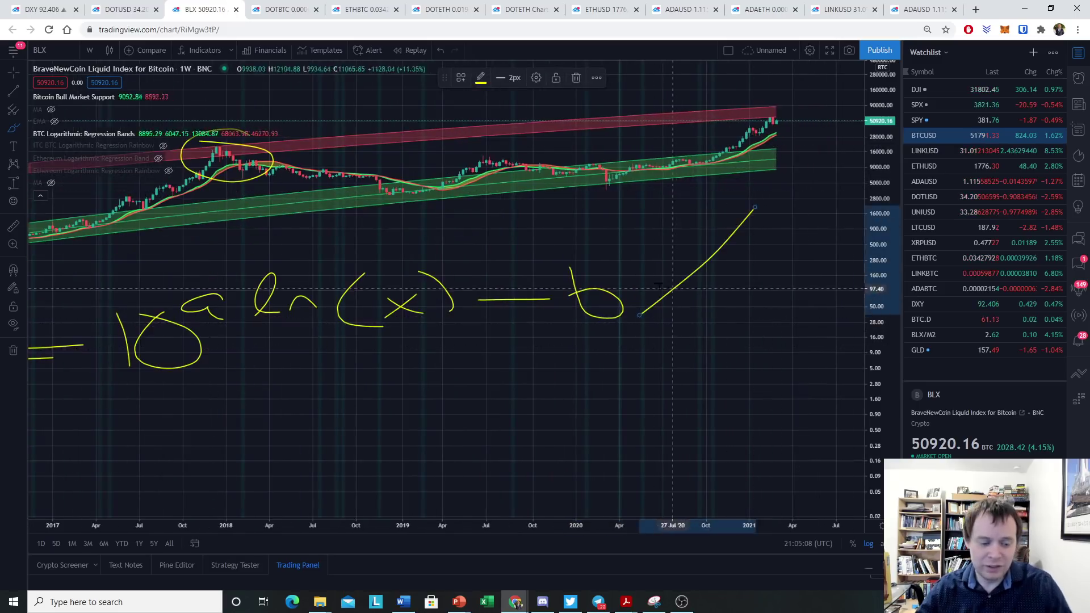
key("Delete")
left_click_drag(874, 441, 874, 295)
left_click_drag(794, 250, 668, 248)
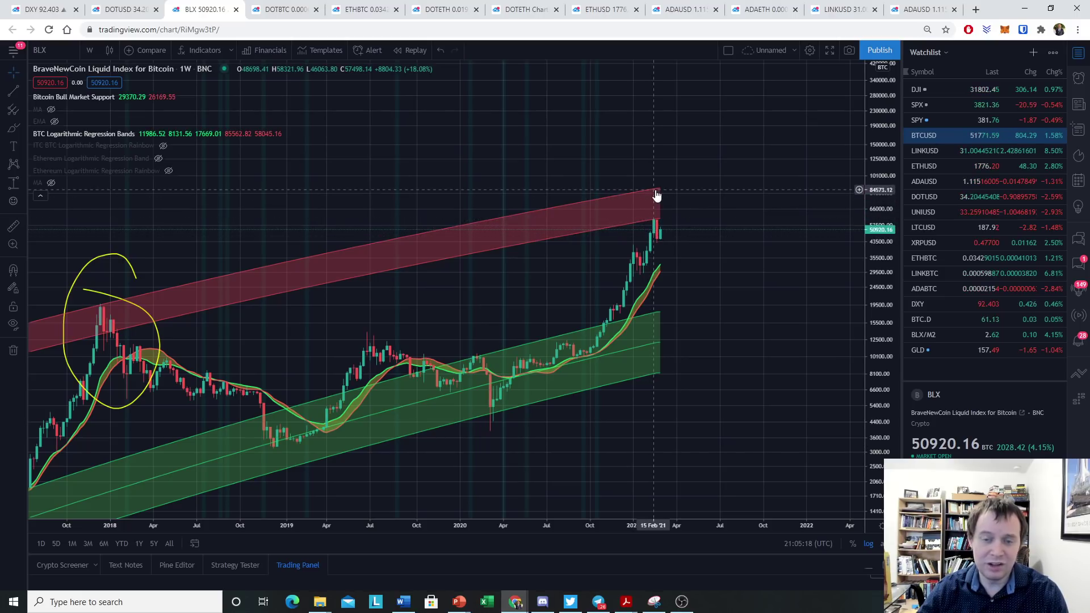
Pan back through the 2013 and 2017 peaks, then zoom in on mid-2017 onward.
left_click_drag(303, 295, 555, 236)
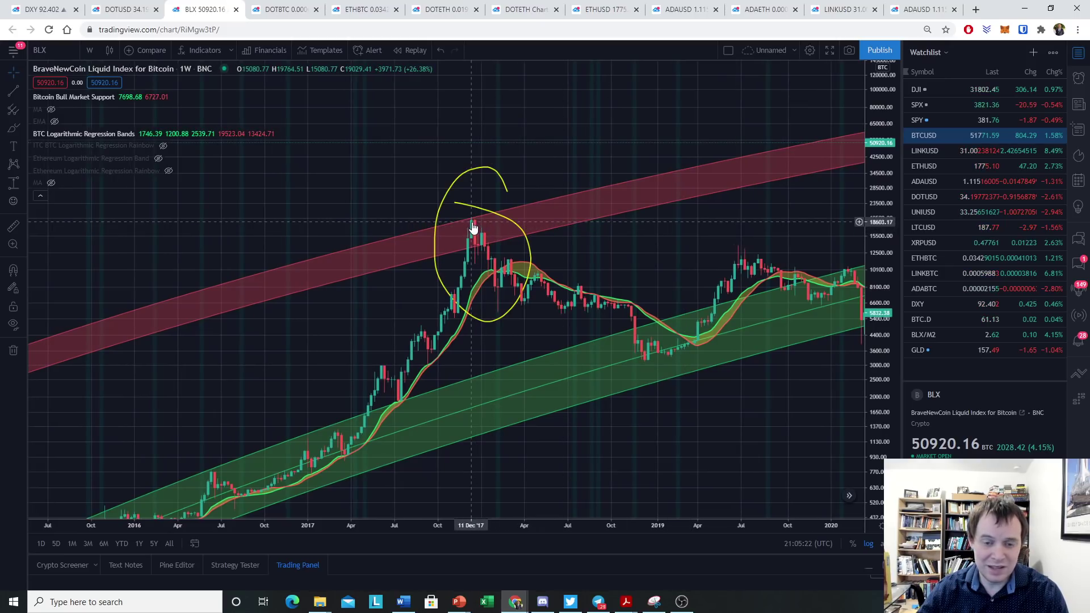
left_click_drag(287, 316, 709, 296)
left_click_drag(306, 256, 380, 253)
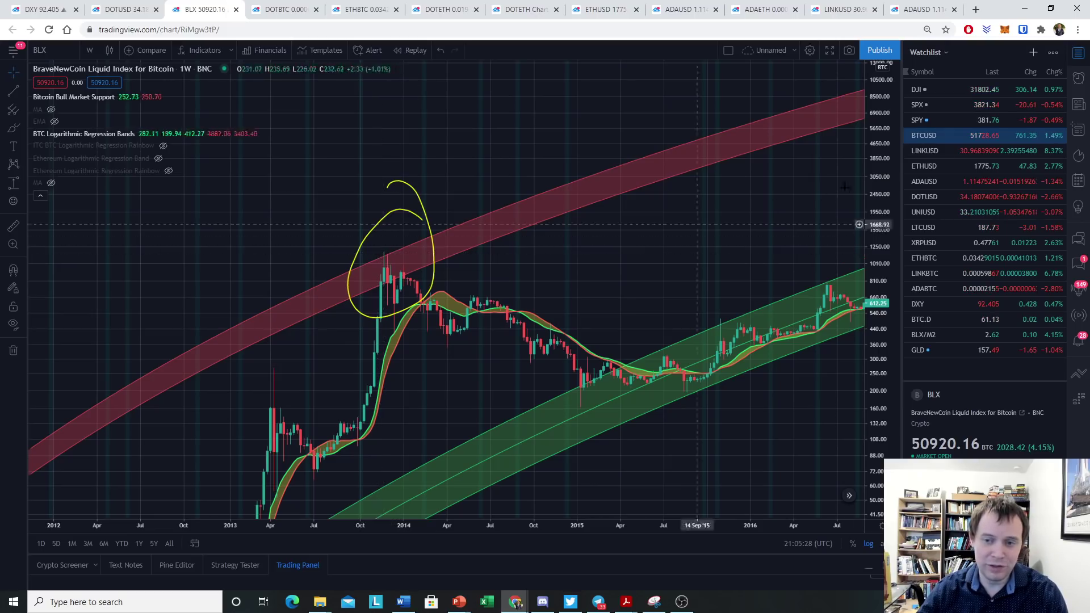
left_click_drag(818, 261, 267, 390)
scroll(545, 256, "up", 5)
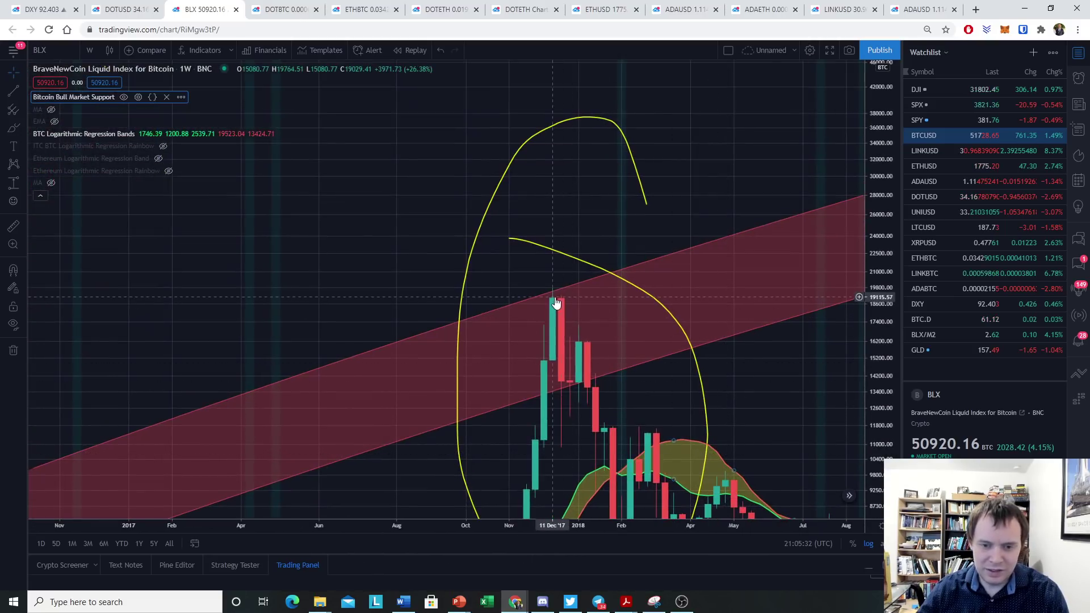
left_click_drag(554, 304, 372, 318)
scroll(373, 317, "down", 5)
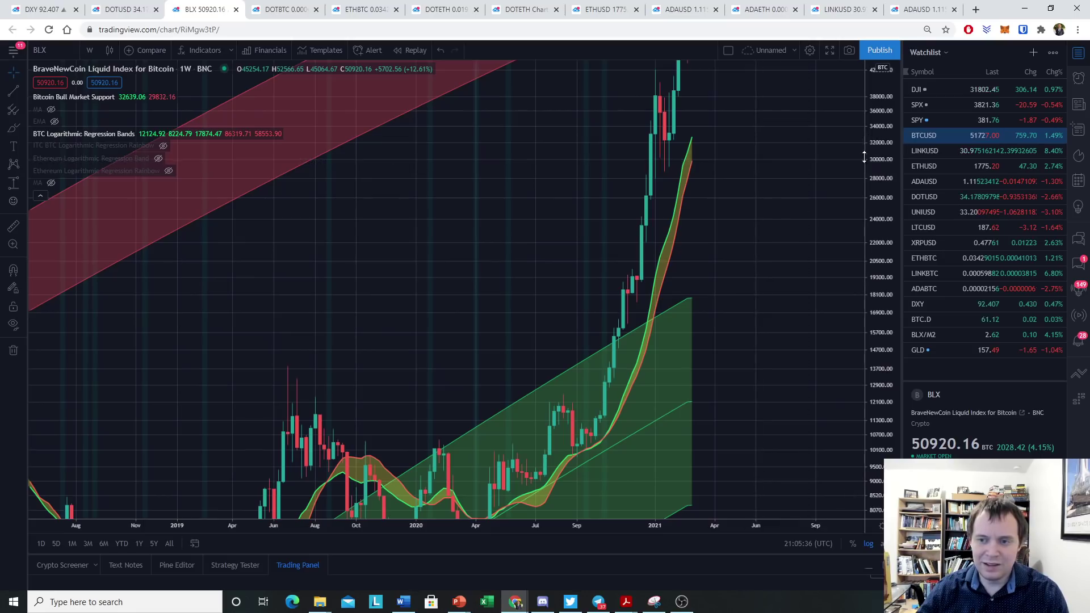
Compress the price scale to fit the red band and show late 2018 through early 2022.
left_click_drag(864, 157, 864, 227)
left_click_drag(724, 227, 613, 273)
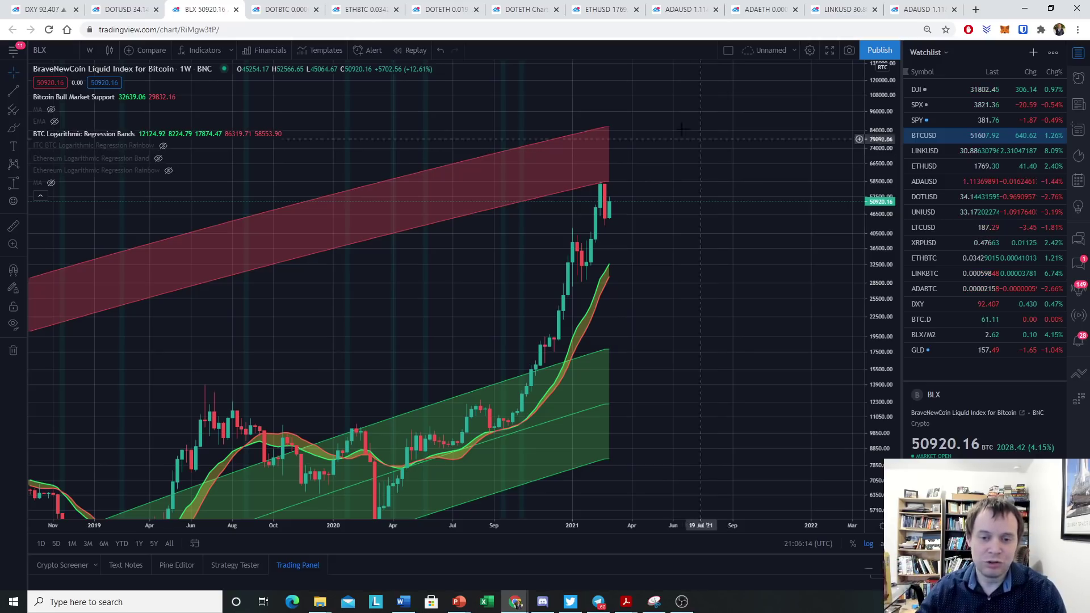
Sketch a yellow projected rise with a circled top, then remove all drawings from the chart.
scroll(701, 139, "down", 5)
mouse_move(701, 139)
left_mouse_down()
mouse_move(751, 317)
mouse_move(638, 318)
left_mouse_up()
left_click_drag(596, 259, 606, 215)
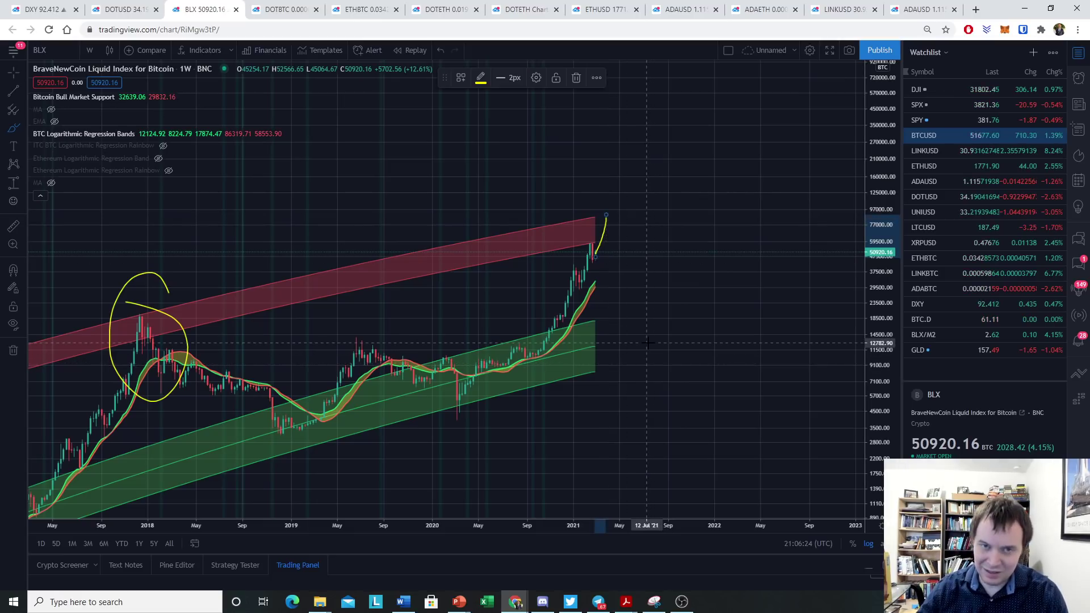
mouse_move(590, 222)
left_mouse_down()
mouse_move(615, 209)
mouse_move(603, 200)
mouse_move(610, 228)
left_mouse_up()
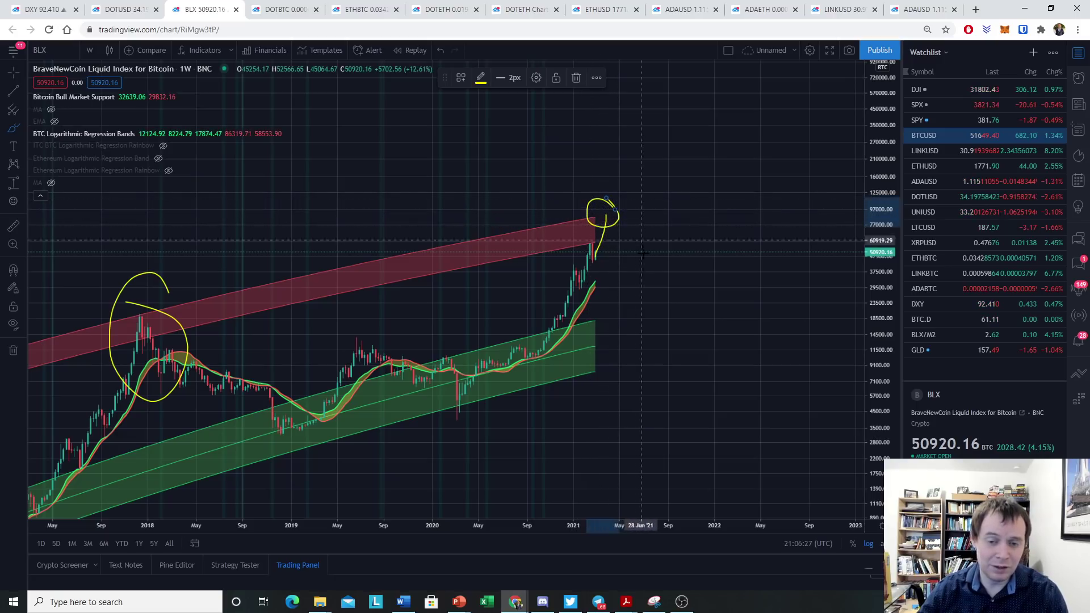
right_click(687, 312)
left_click(735, 525)
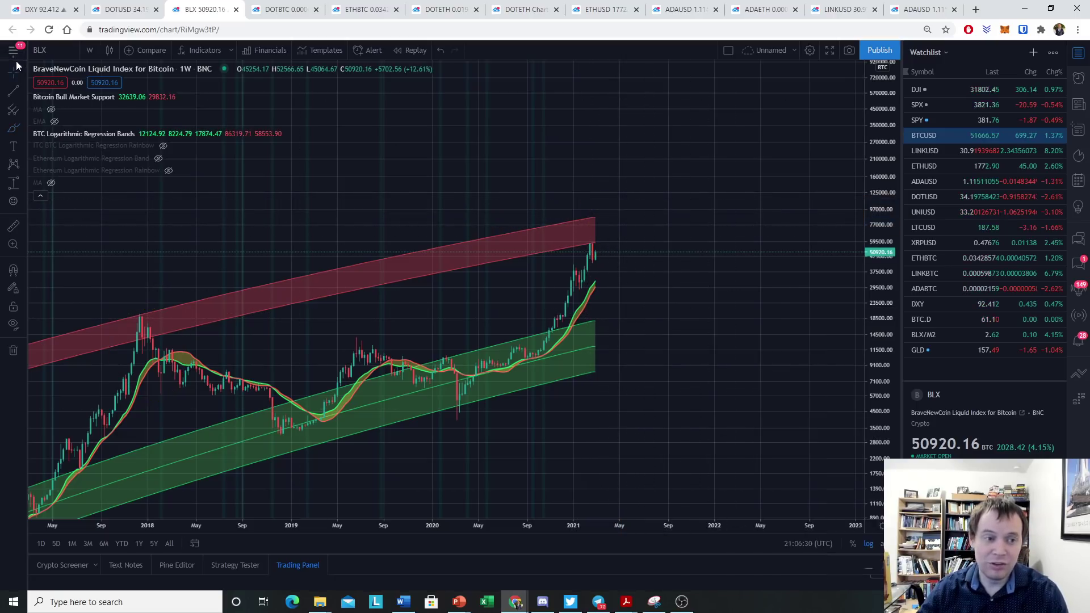
Pan back through the 2017 and 2013 peaks, then return and zoom in on 2019–2022.
scroll(639, 274, "up", 5)
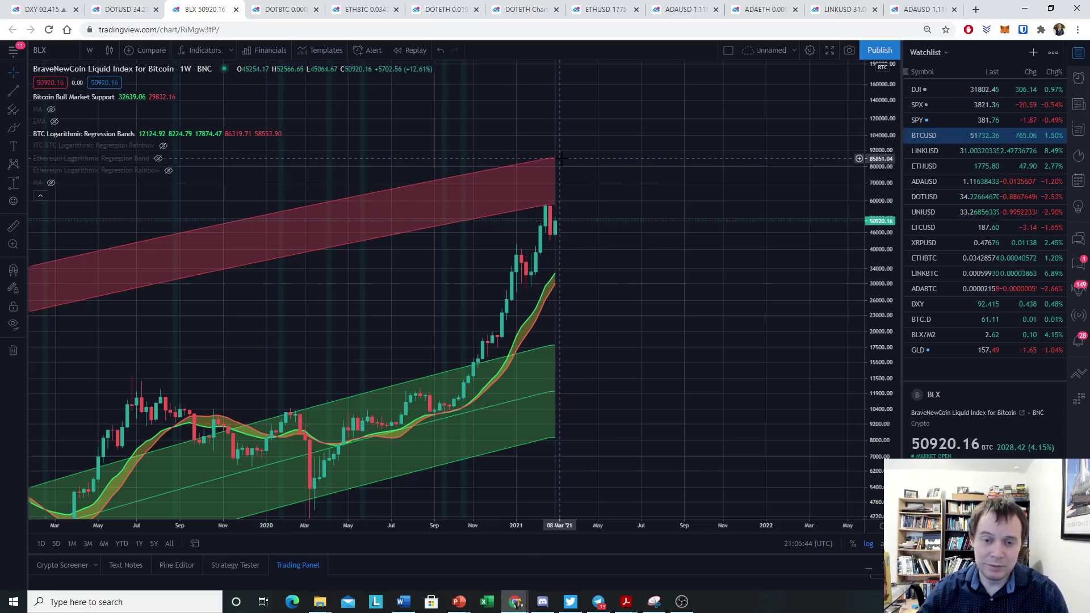
mouse_move(561, 159)
left_mouse_down()
mouse_move(341, 170)
mouse_move(559, 153)
left_mouse_up()
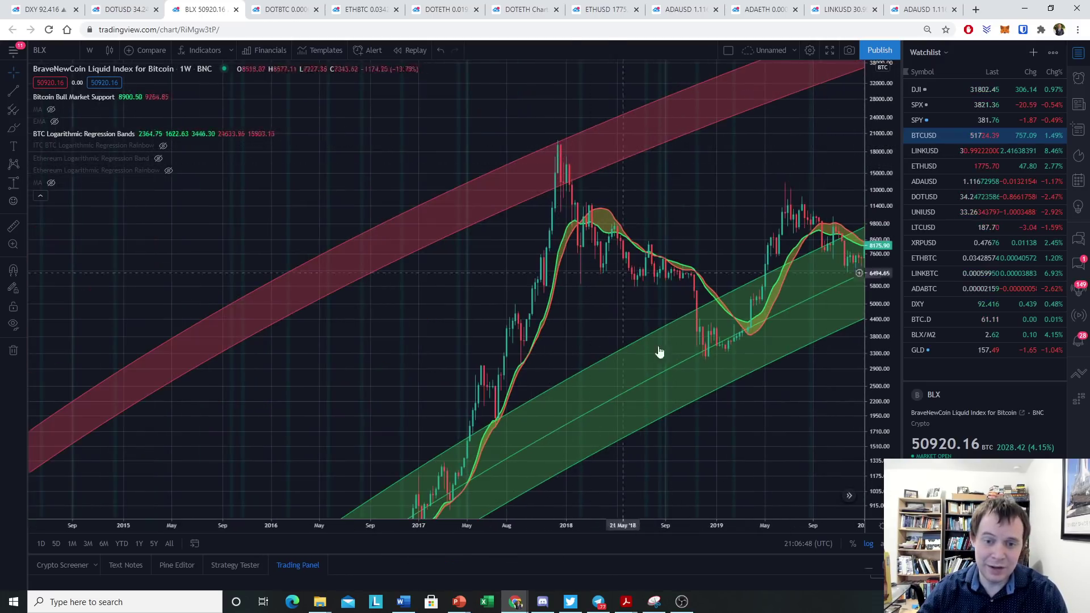
left_click_drag(340, 255, 653, 255)
left_click_drag(358, 227, 491, 225)
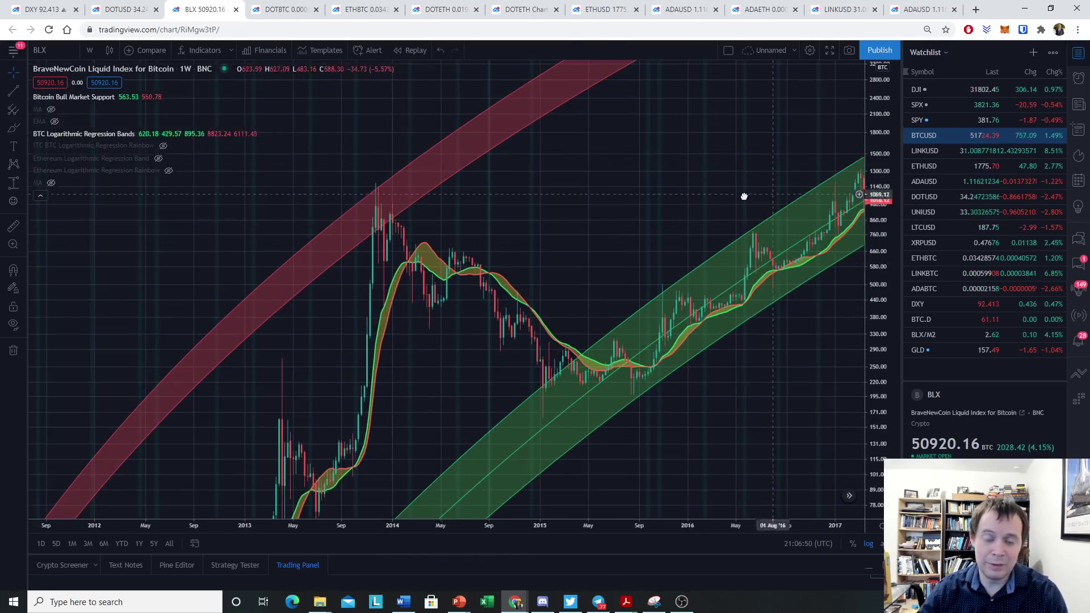
left_click_drag(771, 227, 185, 227)
left_click_drag(636, 238, 242, 327)
right_click(241, 326)
left_click(514, 246)
scroll(635, 249, "up", 5)
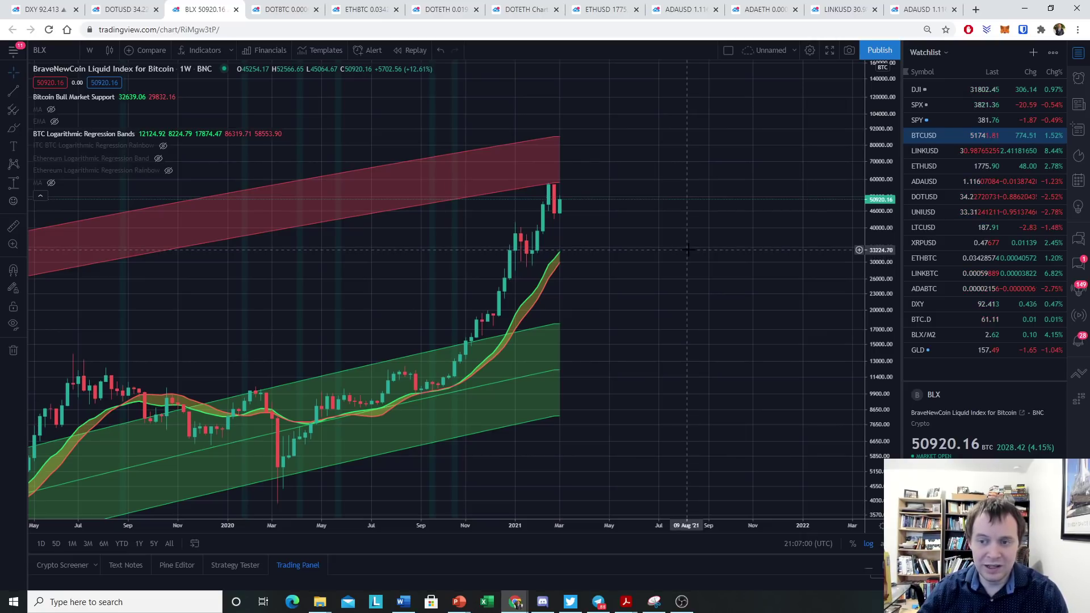
Measure the 74.04% rise from the last candle to the red band's top, then delete it.
left_click(10, 179)
left_click(565, 199)
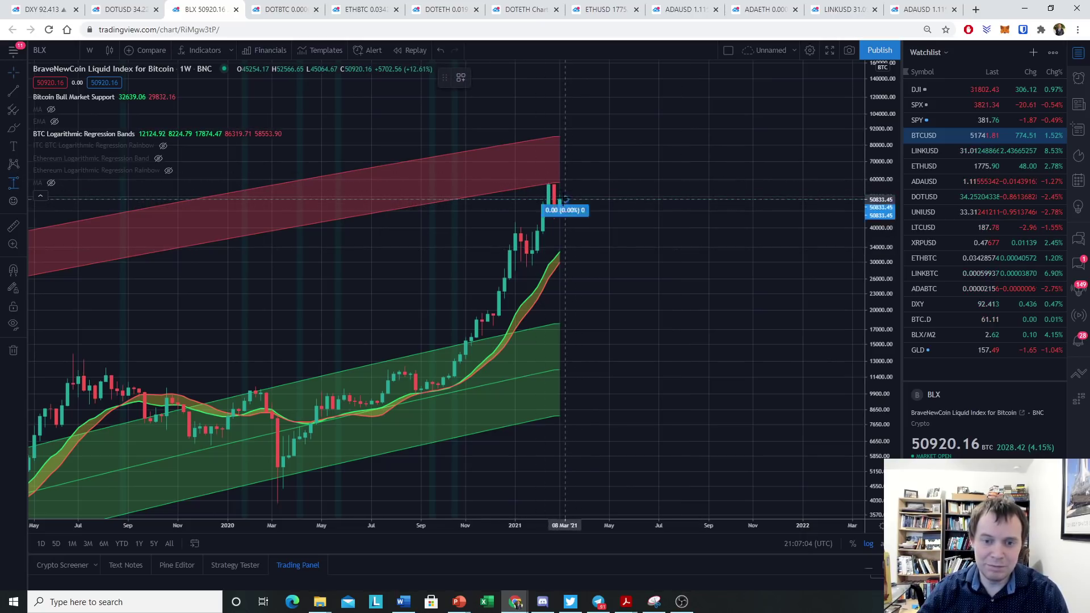
left_click(571, 132)
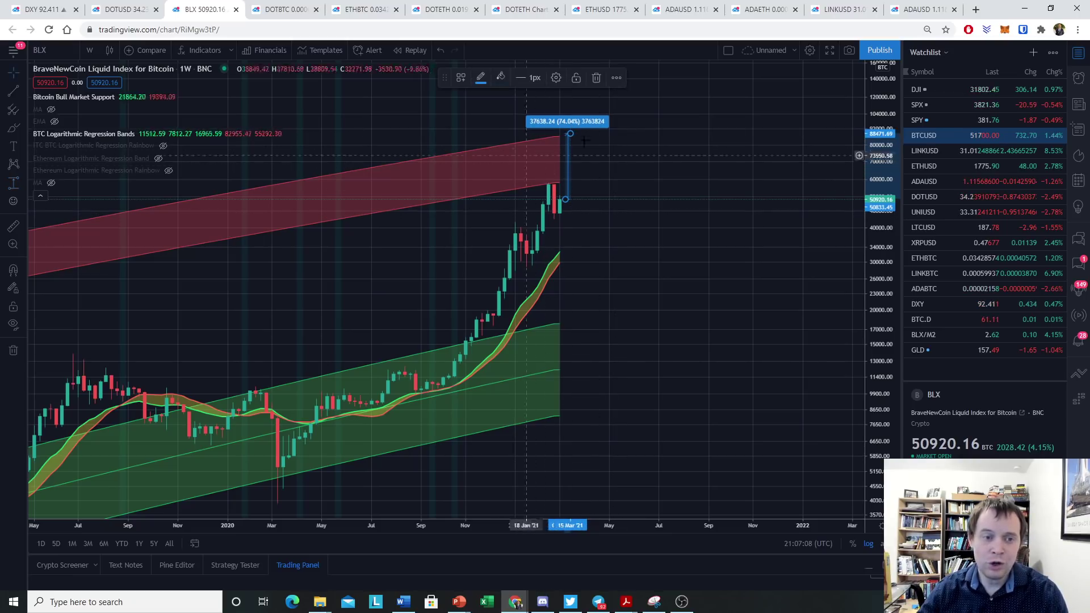
left_click(596, 77)
left_click(11, 74)
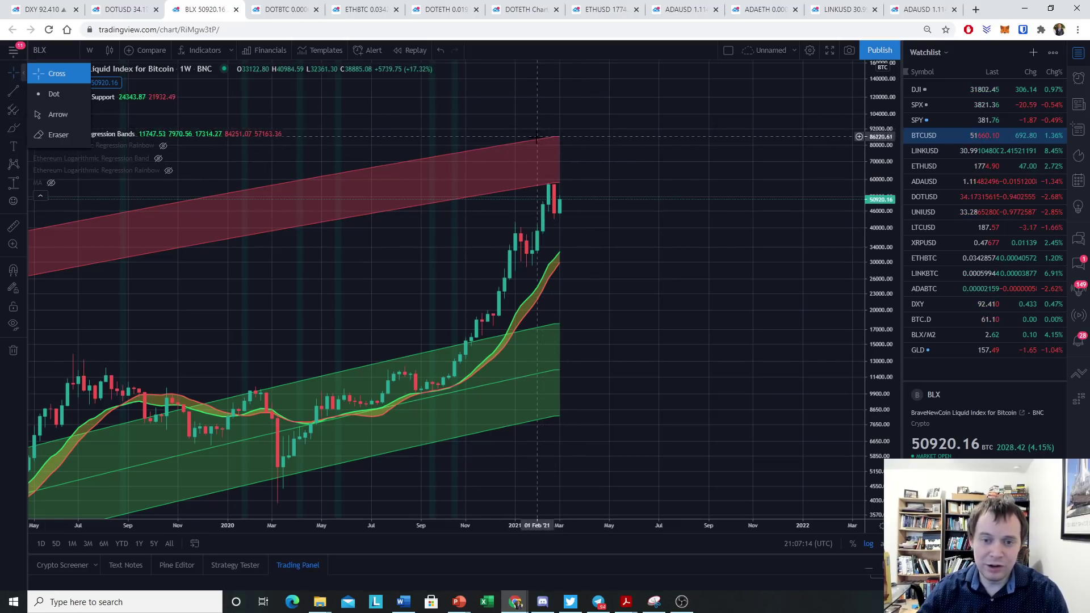
Brush a yellow path dipping to the averages, rallying above the red band, plus a band-top line.
left_click_drag(630, 219, 715, 243)
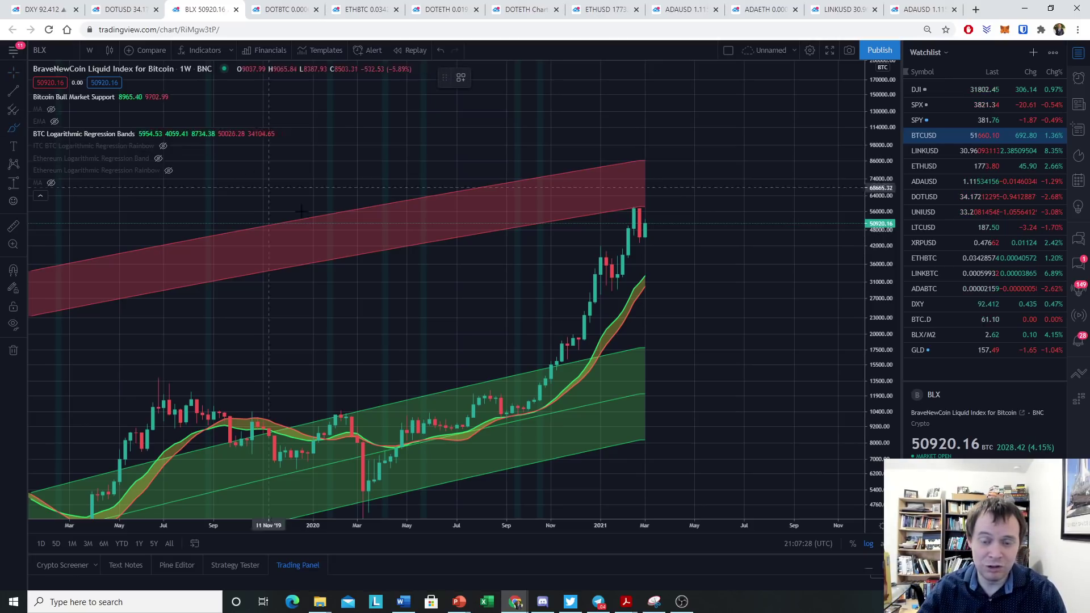
mouse_move(641, 226)
left_mouse_down()
mouse_move(667, 256)
mouse_move(728, 247)
left_mouse_up()
mouse_move(644, 280)
left_mouse_down()
mouse_move(706, 229)
mouse_move(761, 151)
left_mouse_up()
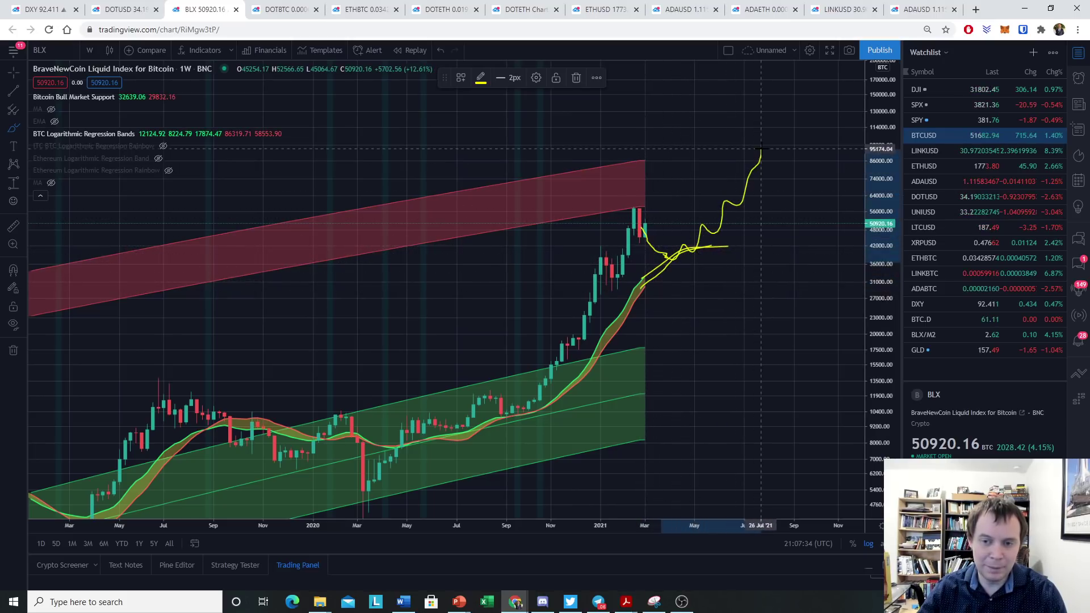
mouse_move(630, 165)
left_mouse_down()
mouse_move(771, 149)
mouse_move(758, 142)
left_mouse_up()
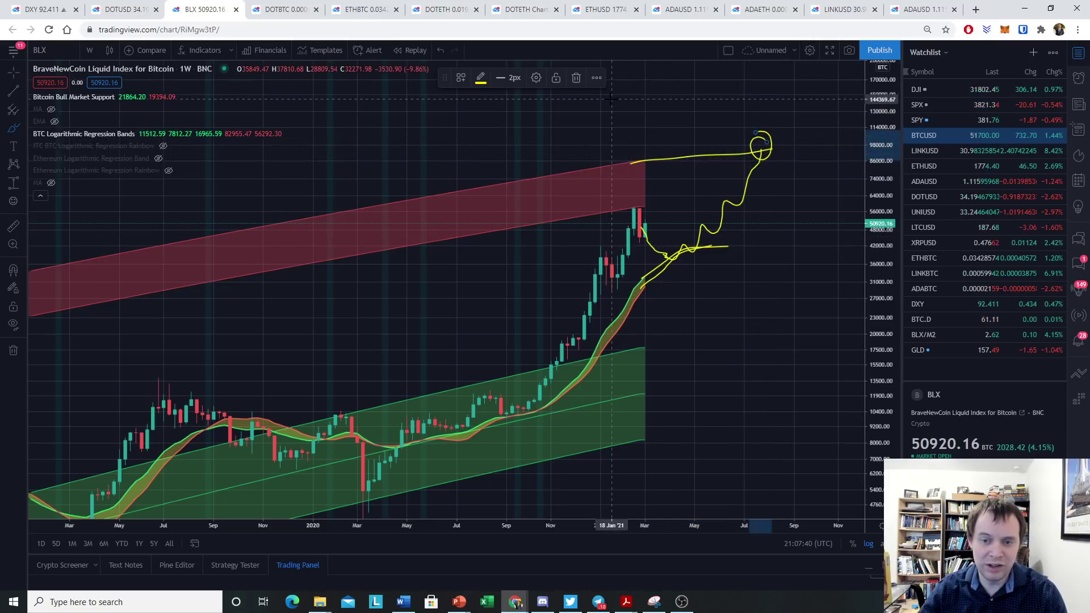
left_click_drag(644, 227, 676, 158)
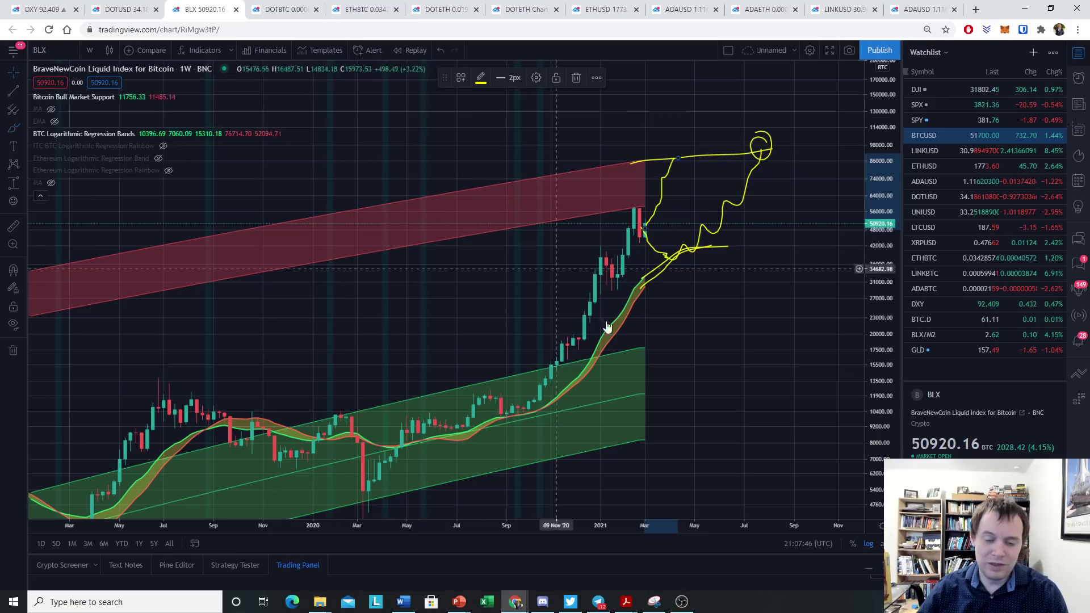
Remove all the yellow drawings from the chart.
right_click(551, 312)
left_click(638, 541)
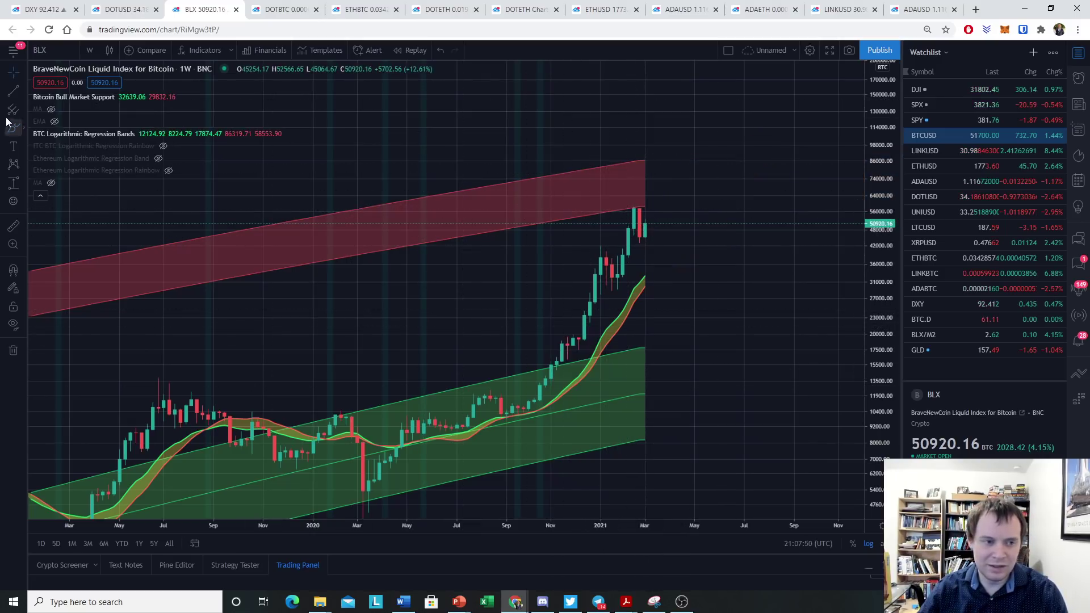
left_click(89, 49)
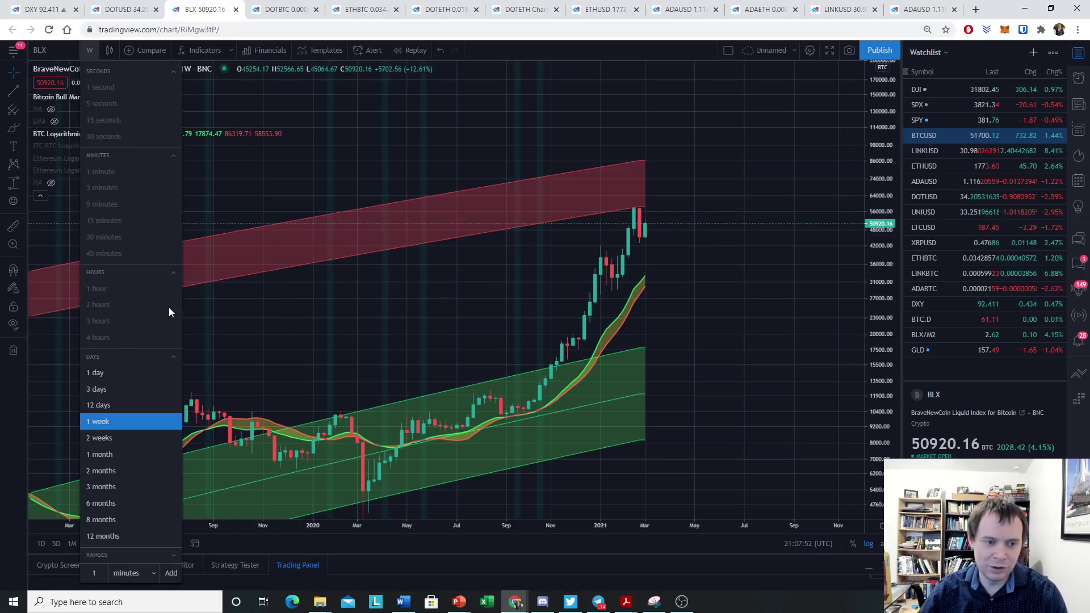
key("Escape")
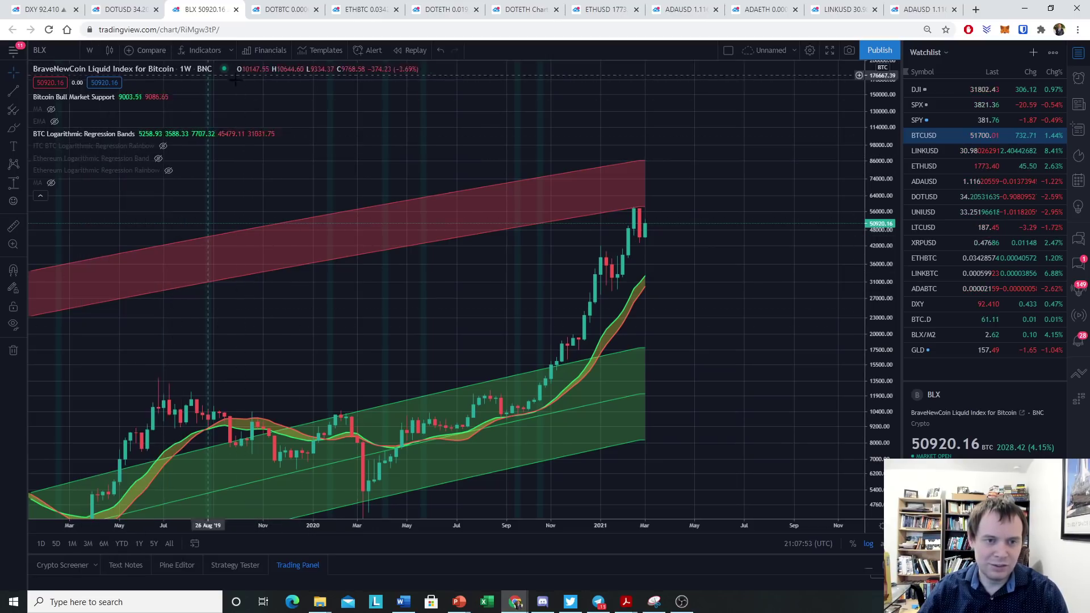
Switch the chart to Bitstamp BTCUSD on the 1 hour interval.
left_click(922, 135)
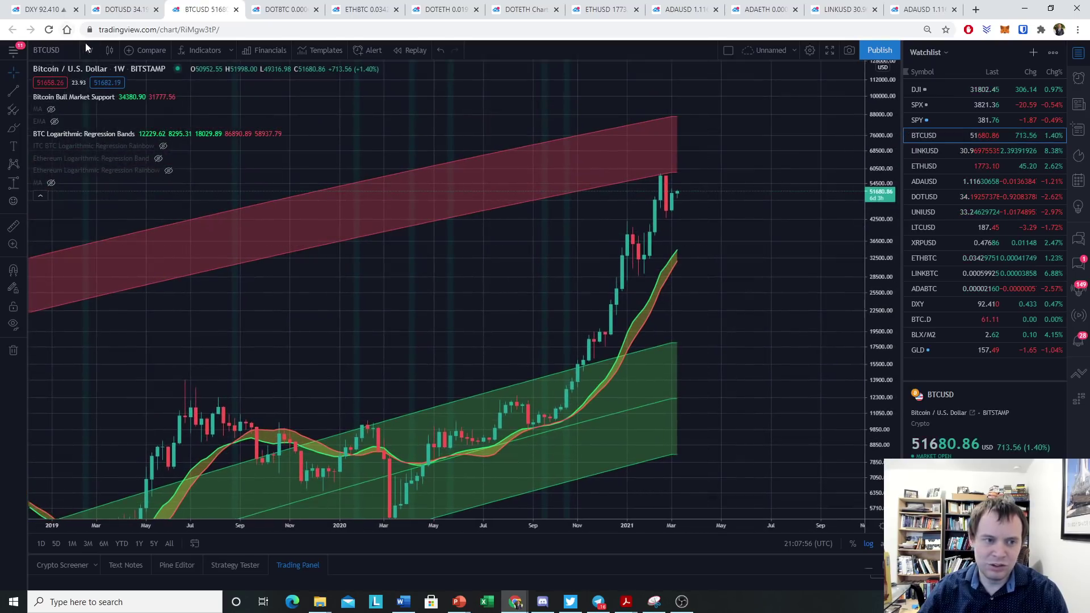
left_click(89, 49)
left_click(98, 288)
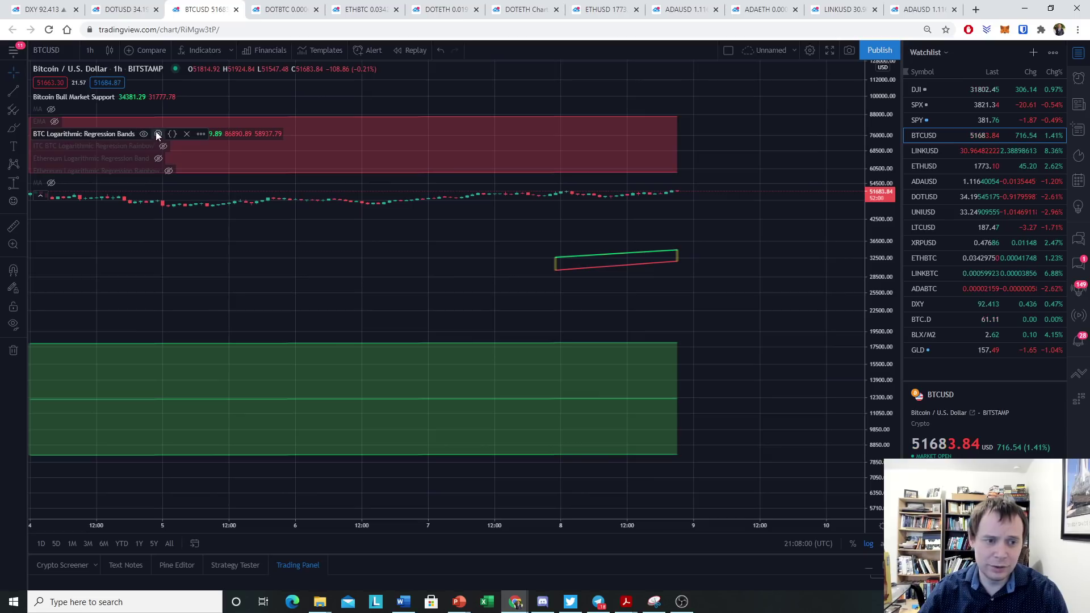
Hide the Bitcoin Bull Market Support indicator and stretch the price scale around the red band.
left_click(123, 97)
scroll(455, 162, "up", 4)
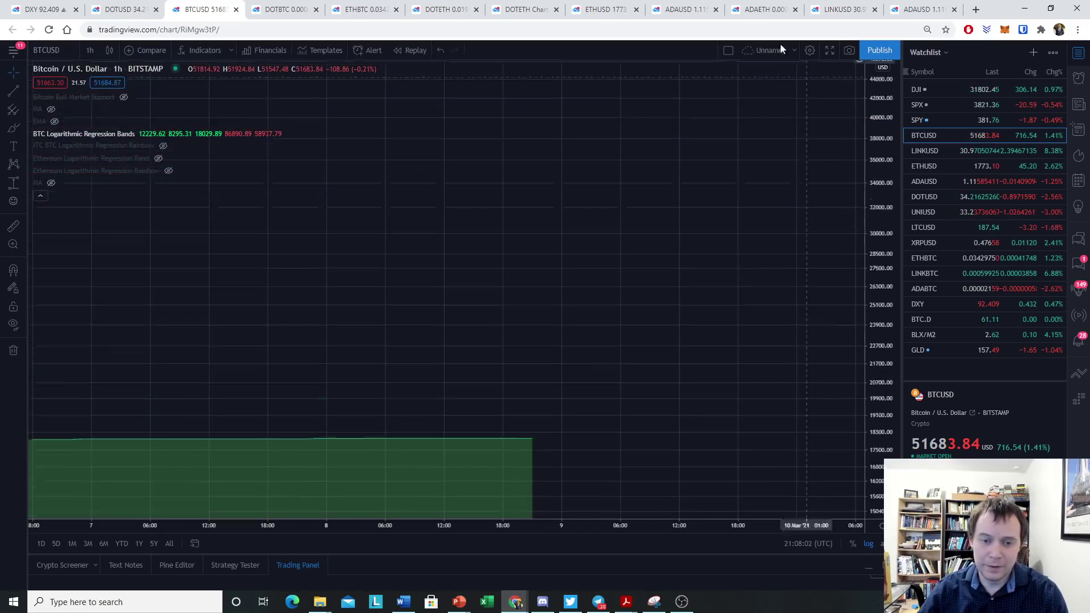
left_click_drag(454, 176, 732, 324)
left_click_drag(860, 449, 860, 425)
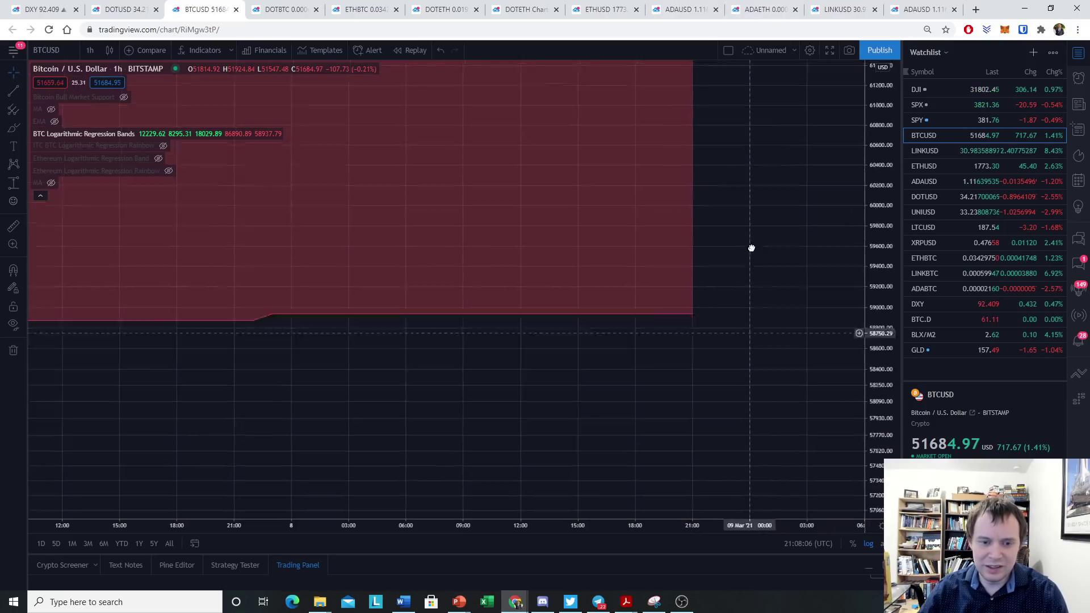
Zoom out and widen the price range to show recent hourly candles under the red band.
scroll(732, 250, "down", 5)
scroll(726, 252, "down", 4)
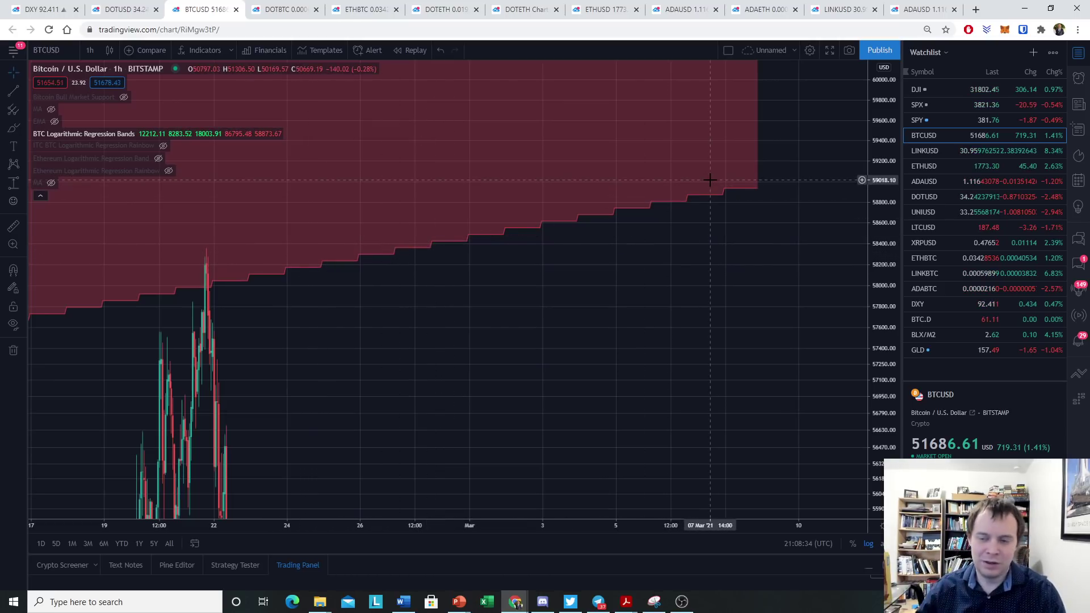
scroll(710, 180, "down", 6)
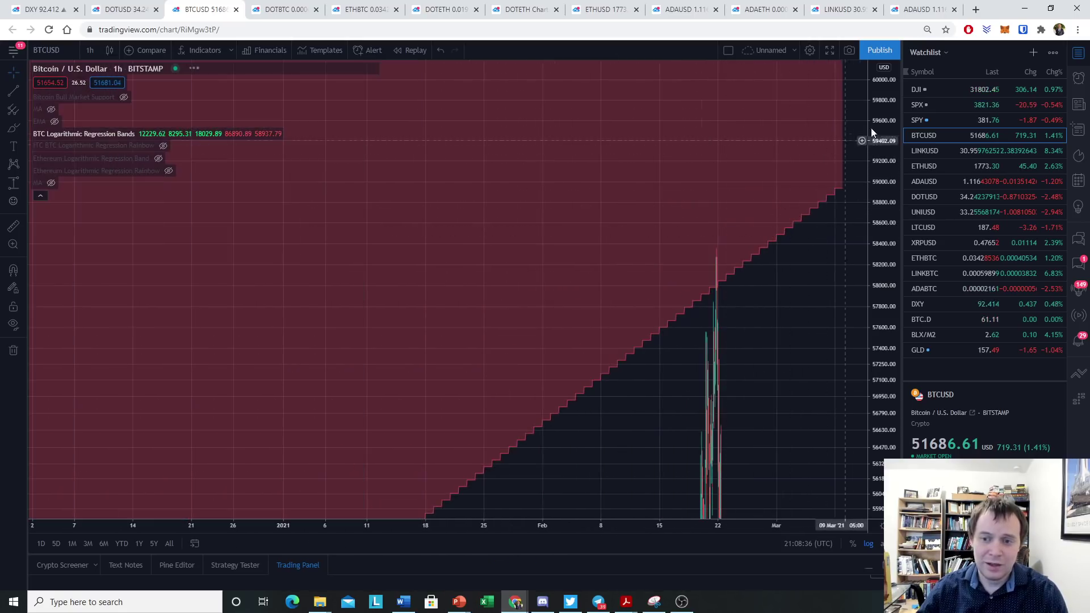
left_click_drag(884, 238, 885, 283)
scroll(778, 309, "down", 2)
left_click_drag(567, 290, 298, 250)
left_click_drag(698, 142, 749, 232)
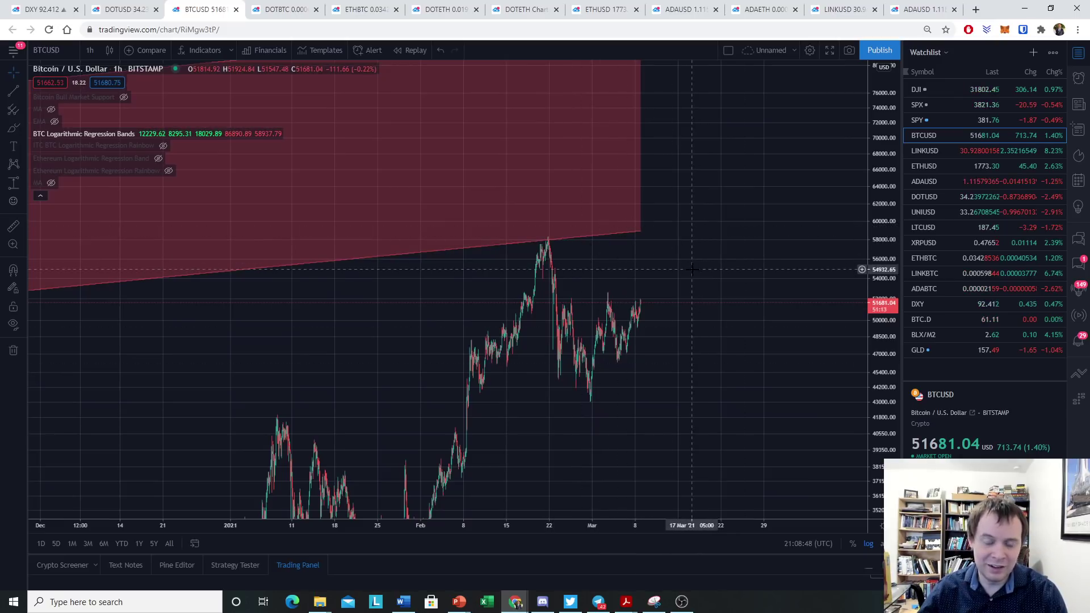
Toggle the regression bands off and back on, then set the chart to the 1 day interval.
mouse_move(49, 93)
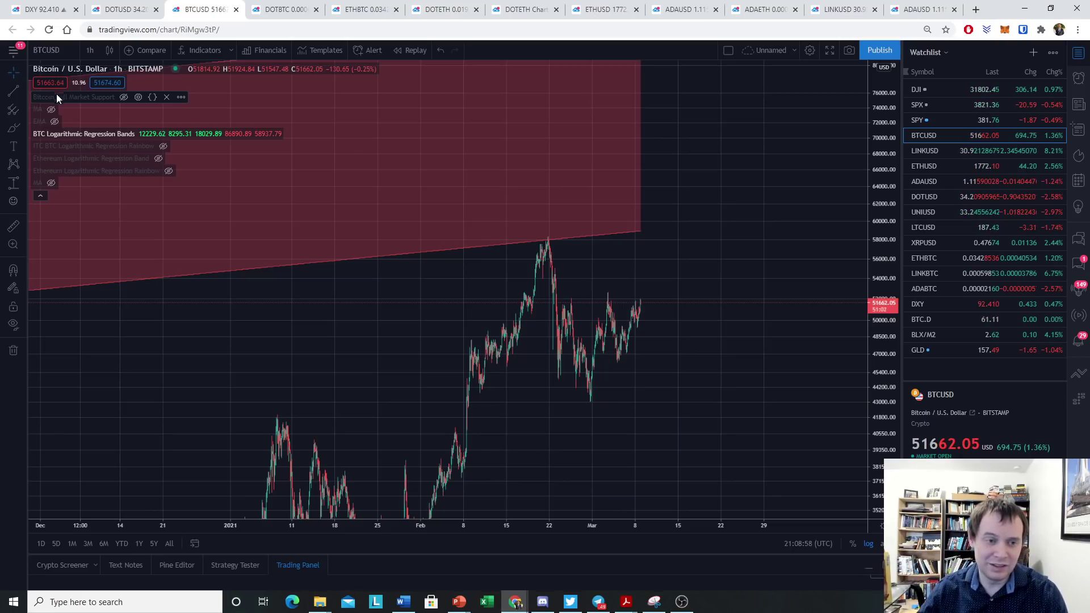
left_click(145, 134)
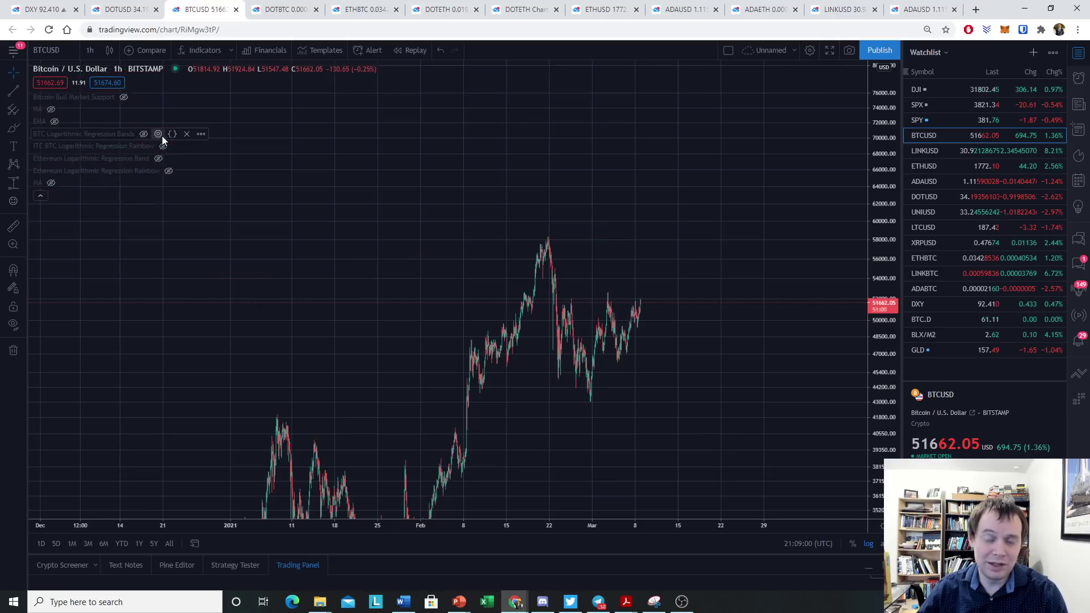
left_click(142, 133)
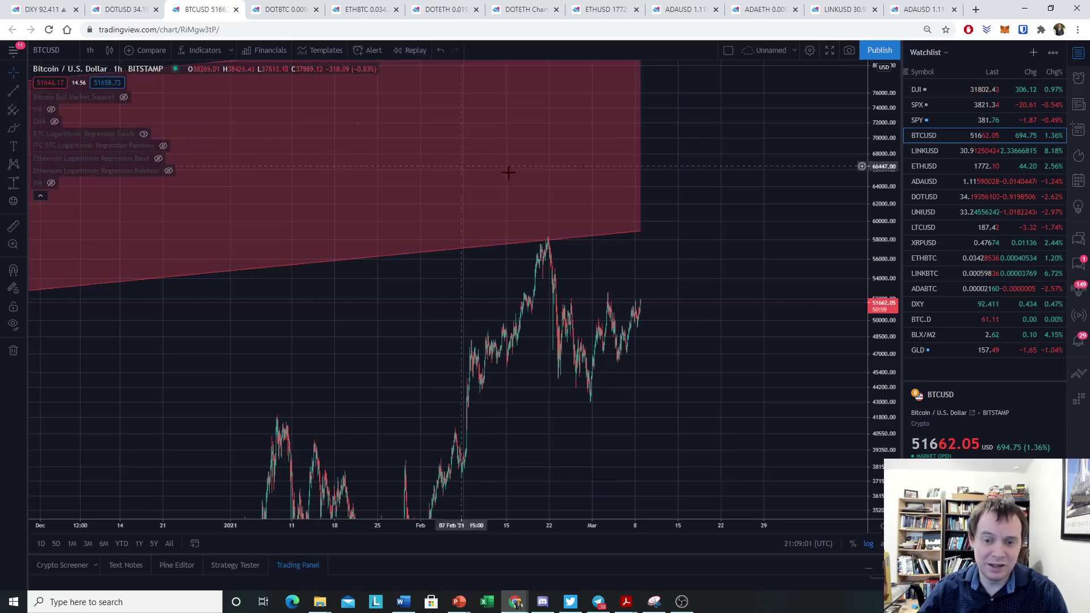
left_click(89, 50)
left_click(121, 373)
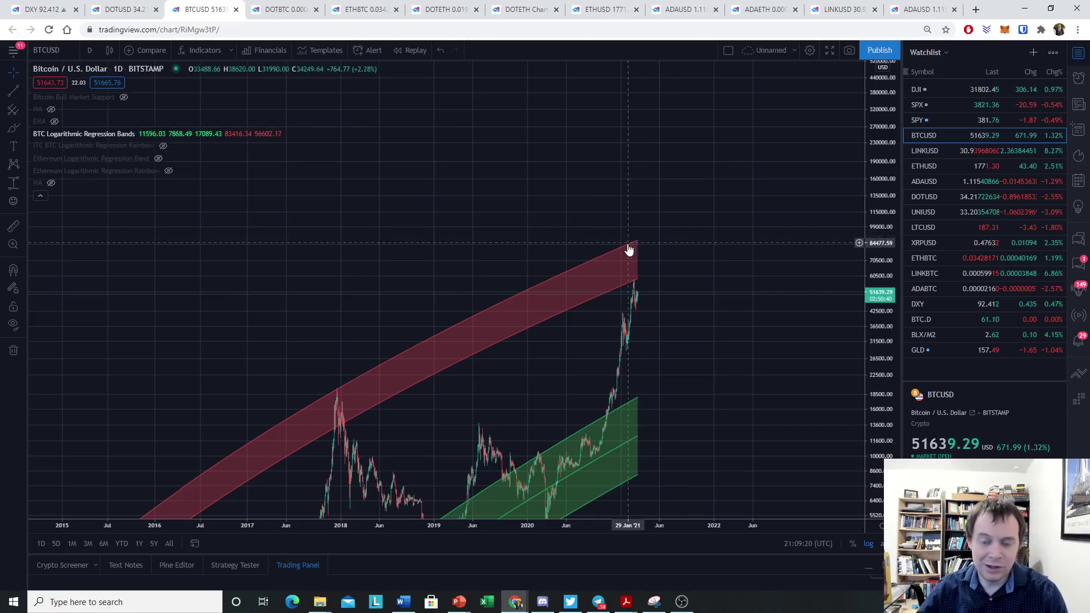
Select the Trend Line tool on the zoomed-out daily BTCUSD chart.
left_click(13, 91)
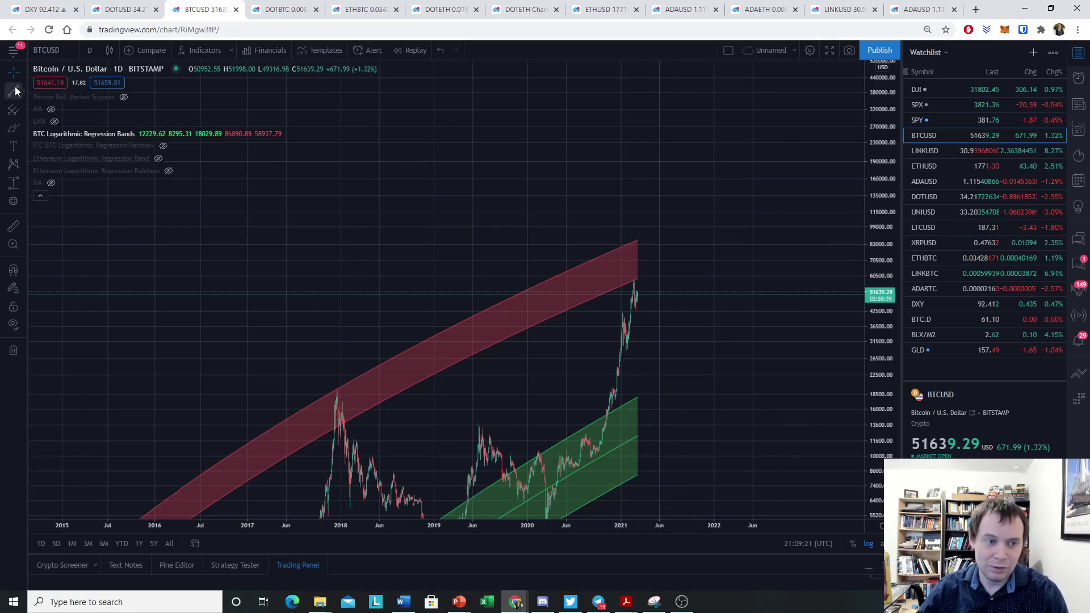
Draw a trend line from the green band in October 2020 to above the red band.
left_click(595, 455)
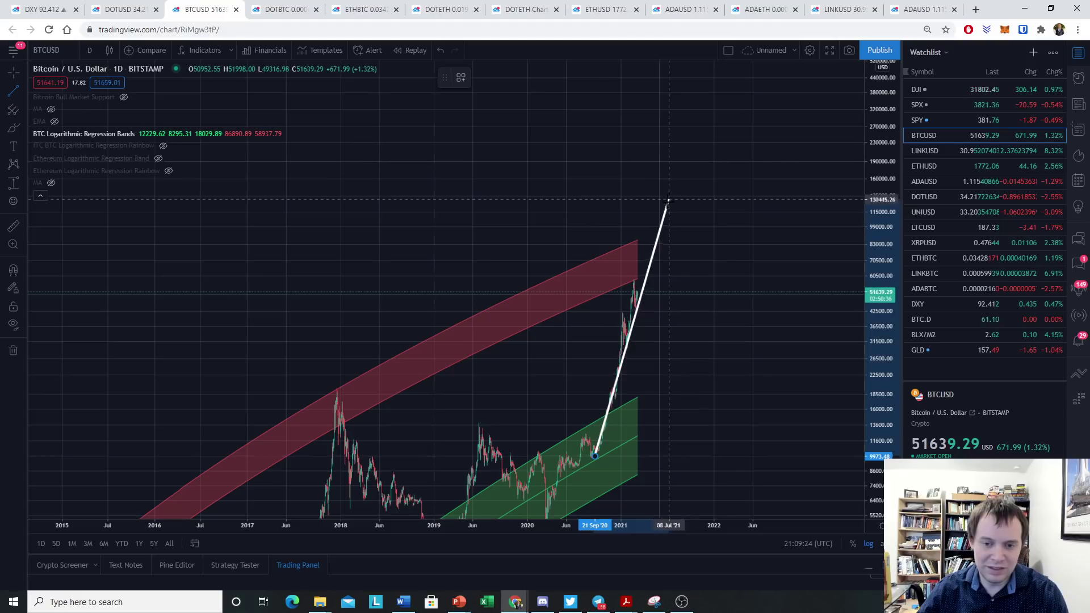
left_click(656, 237)
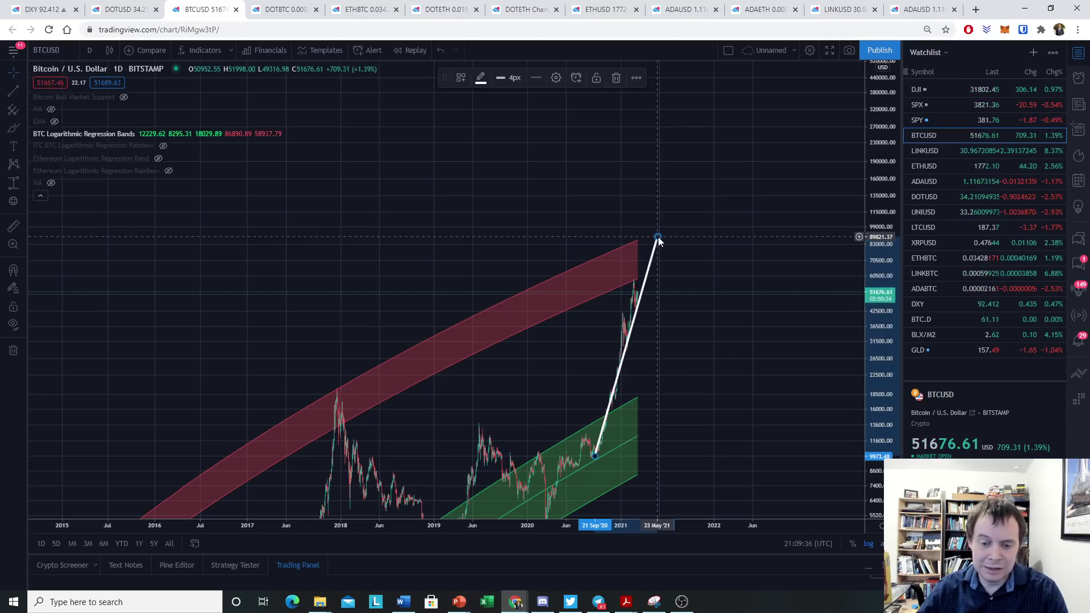
left_click(23, 75)
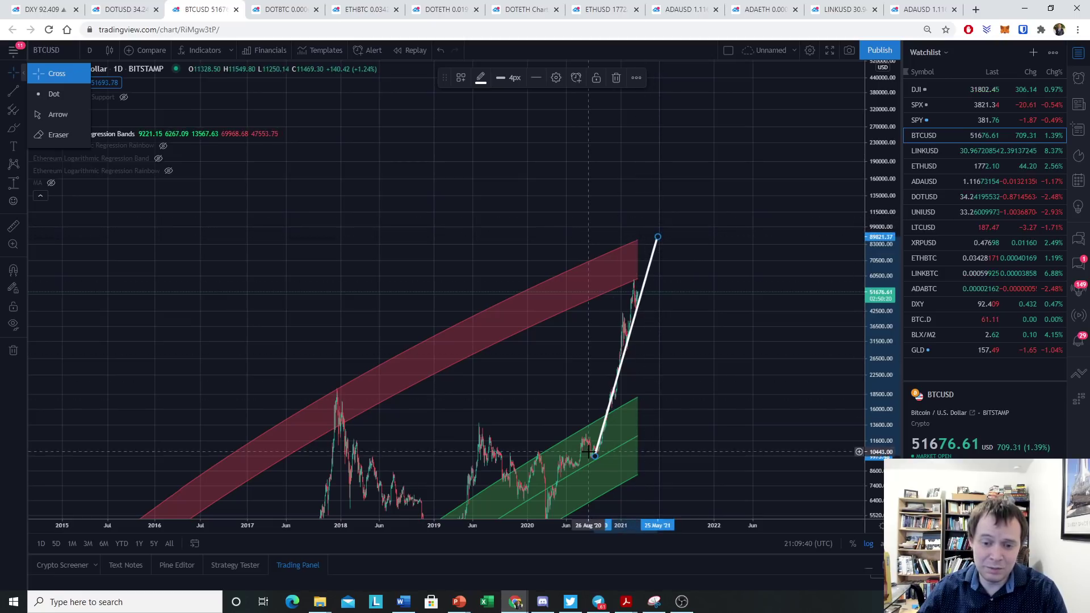
Adjust both trend line anchors so the upper end meets the red band's top, and zoom in.
left_click_drag(594, 455, 597, 455)
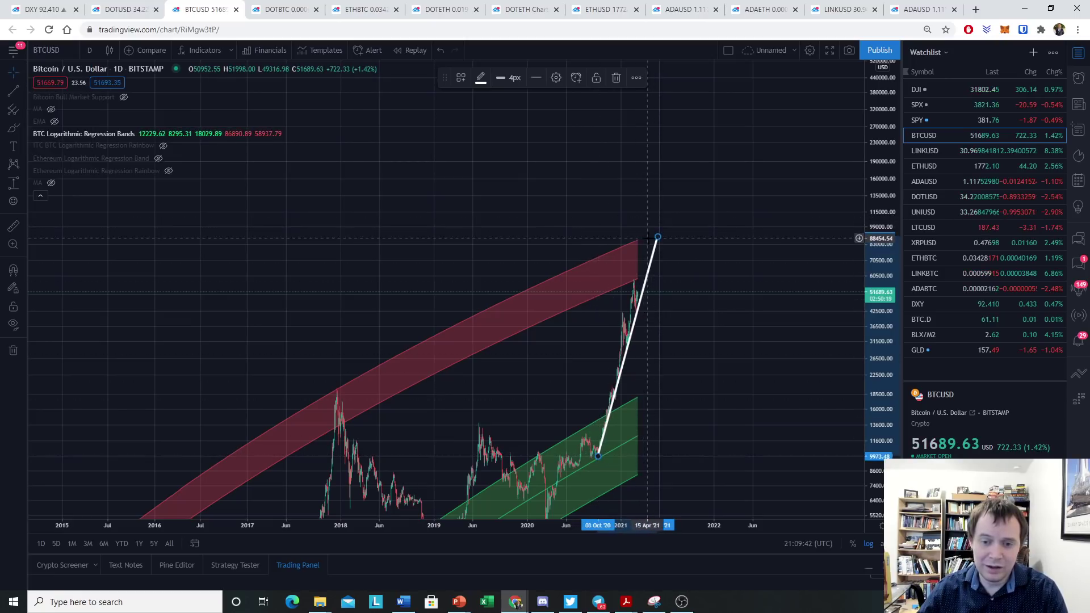
left_click_drag(656, 238, 651, 243)
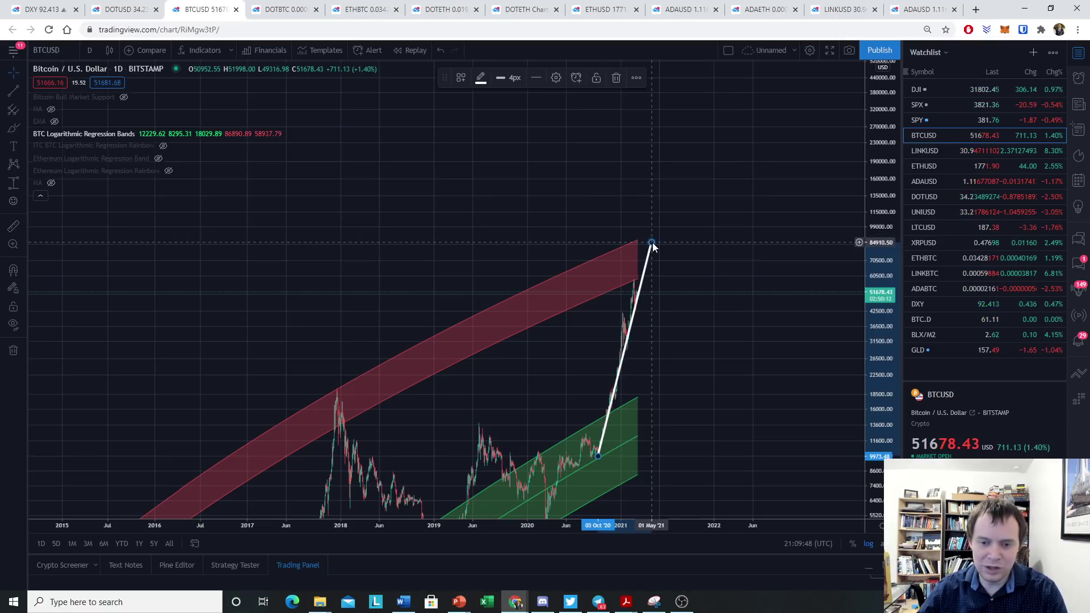
scroll(661, 272, "up", 5)
scroll(692, 340, "up", 3)
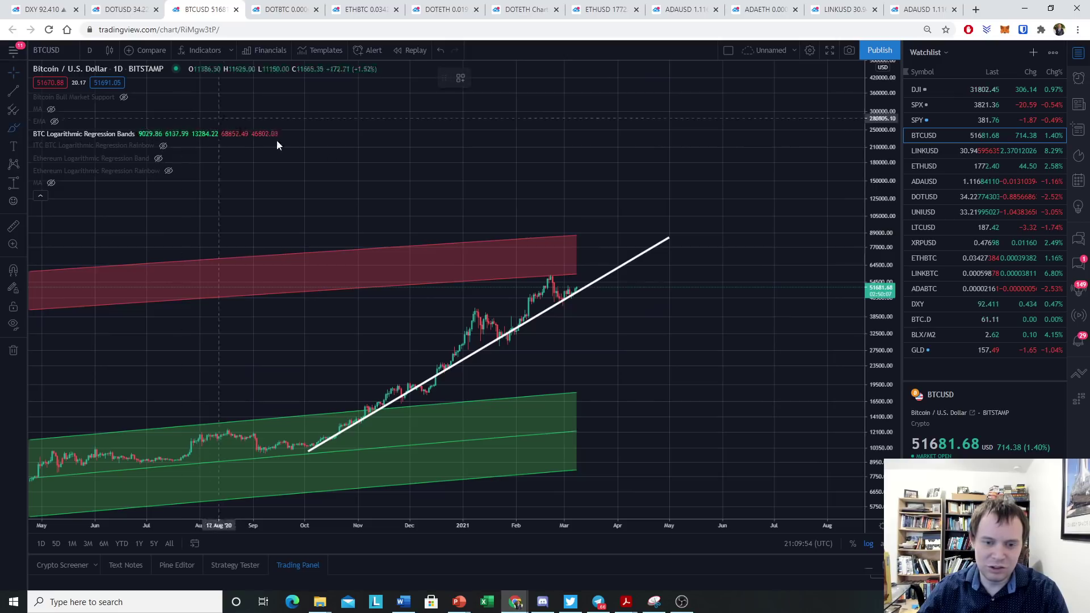
Brush a yellow rising path along the white trend line past the red band's top.
left_click(578, 291)
left_click_drag(576, 292, 635, 232)
scroll(664, 292, "down", 3)
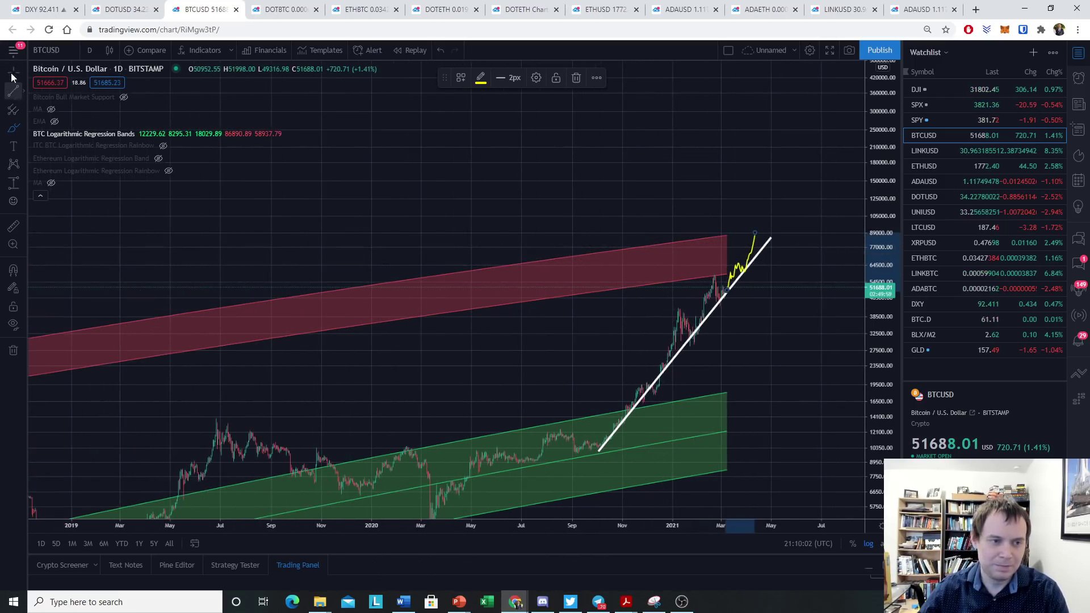
left_click_drag(504, 462, 567, 388)
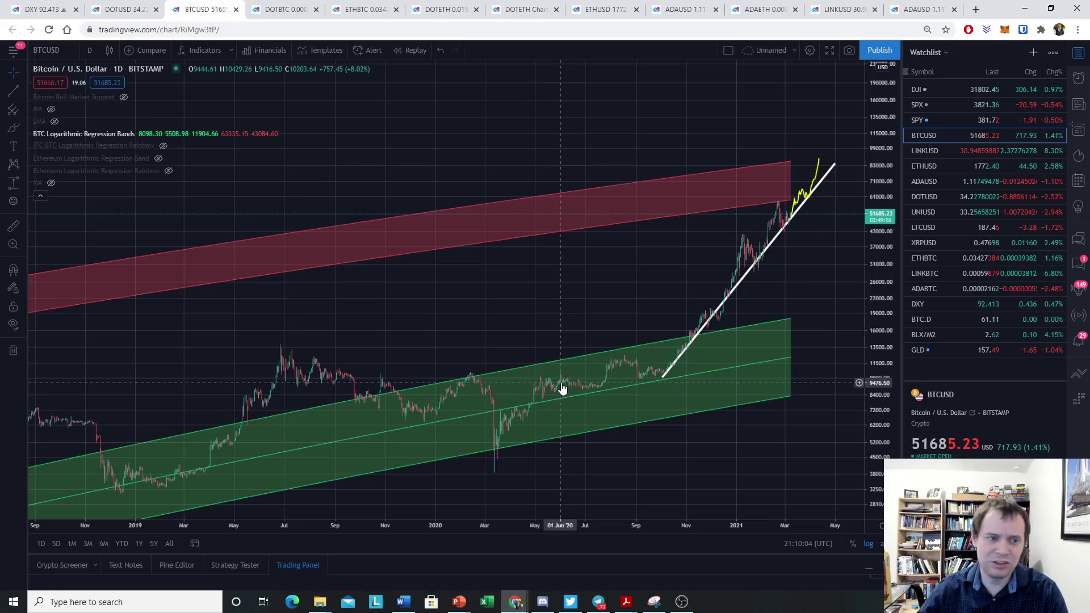